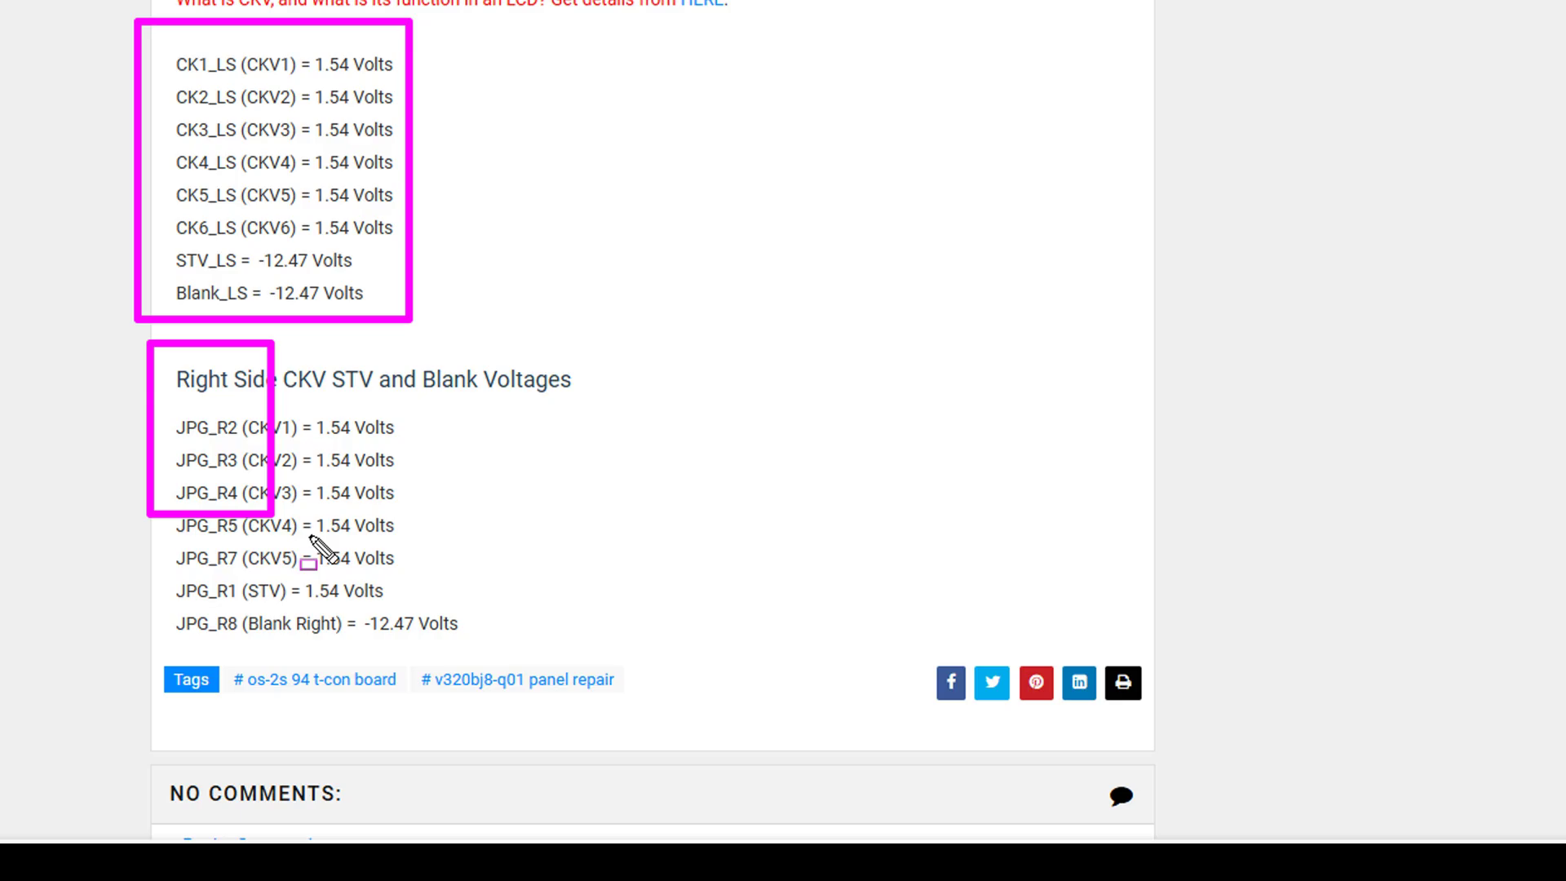
drag(170, 720, 566, 639)
key(Escape)
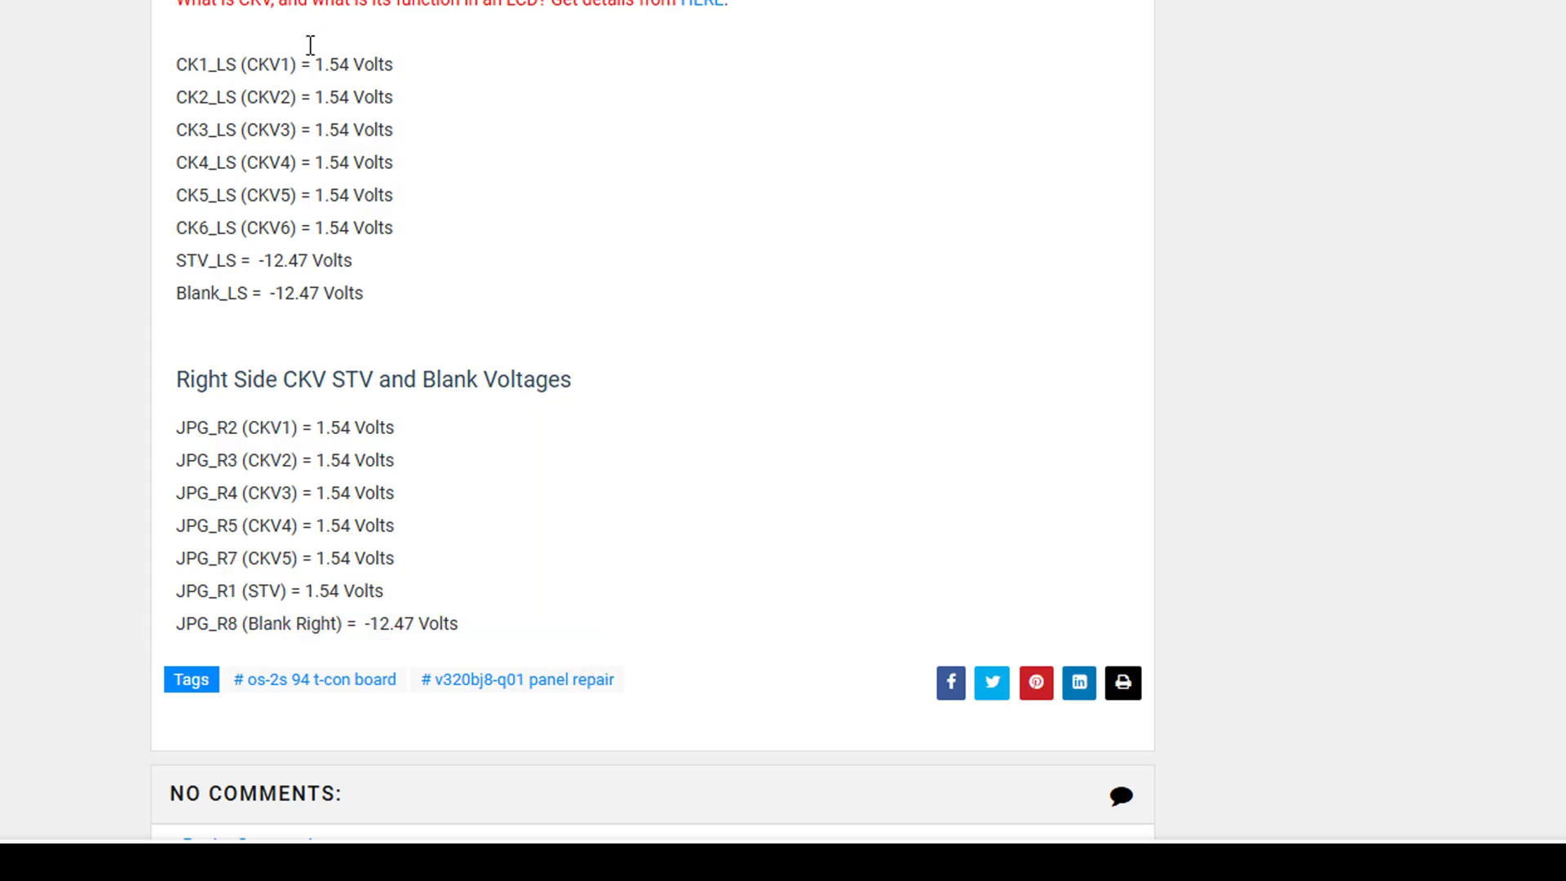